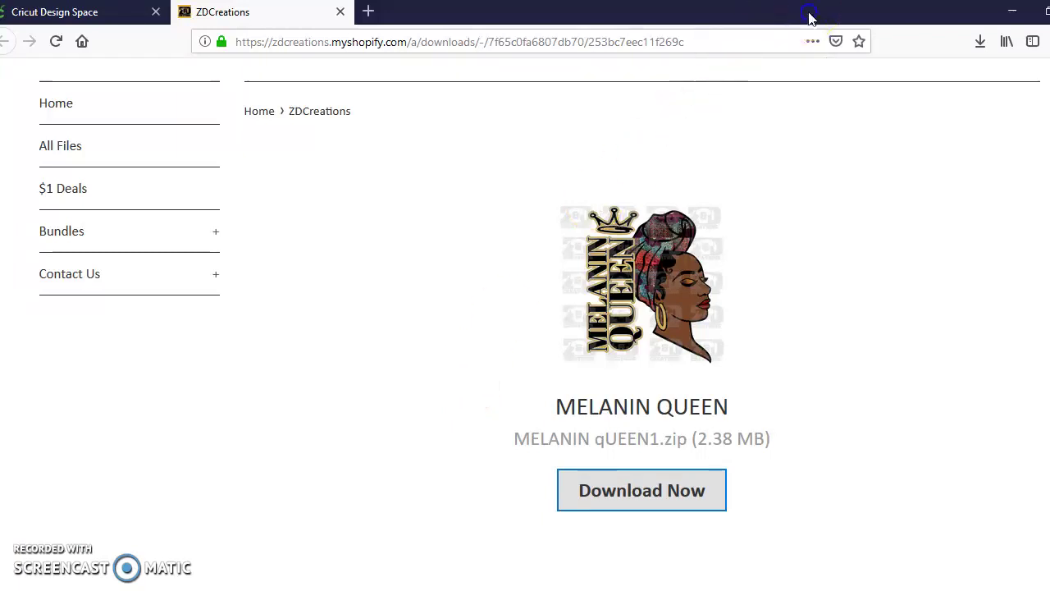
# Step: Download MELANIN qUEEN1.zip and open it from Firefox's recent downloads list
pyautogui.moveTo(809, 17); pyautogui.dragTo(771, 23)
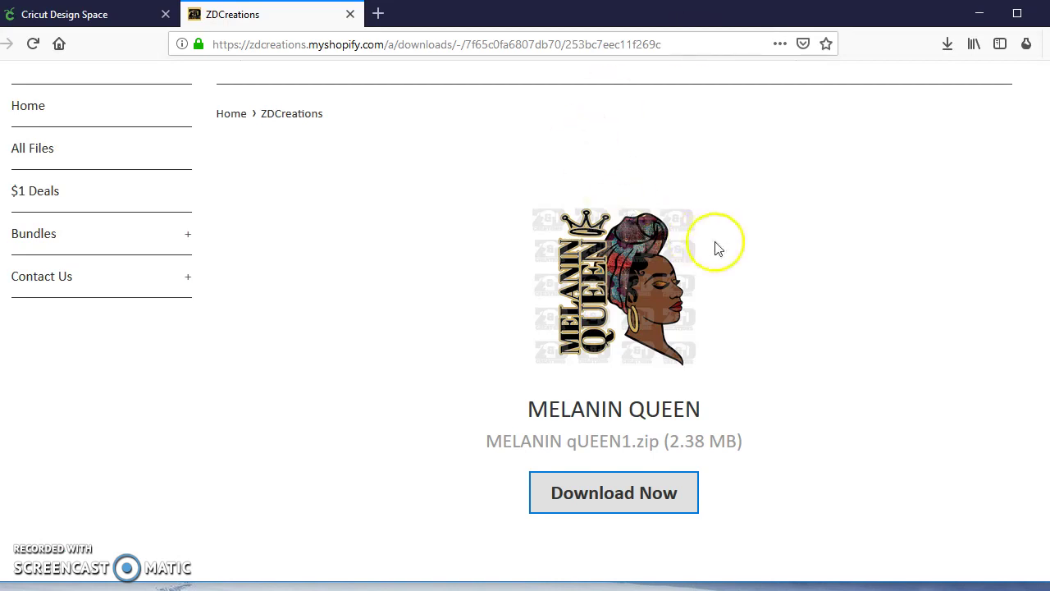
pyautogui.click(644, 506)
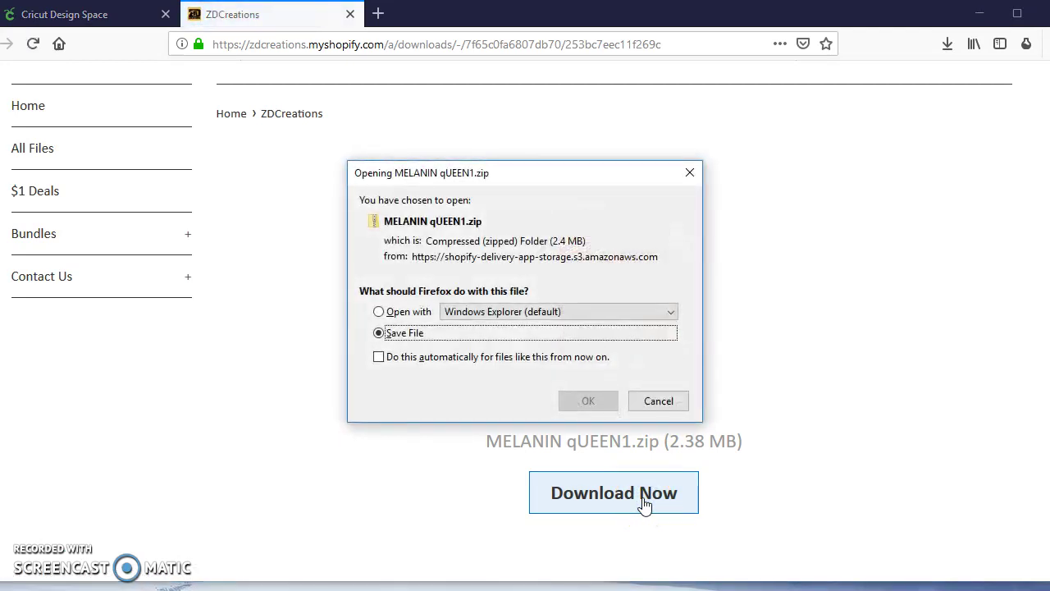
pyautogui.click(584, 403)
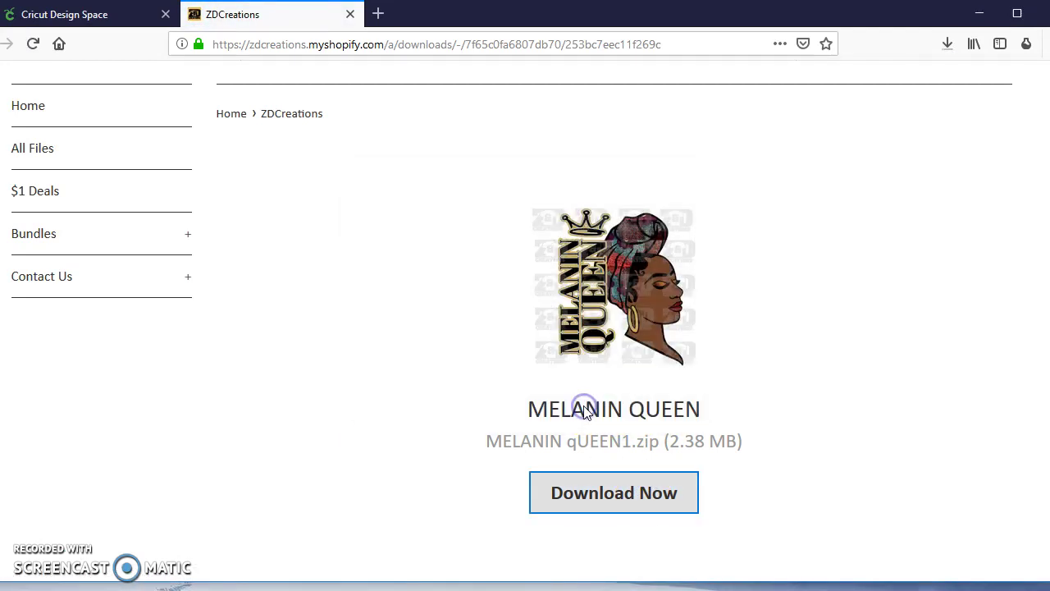
pyautogui.click(948, 44)
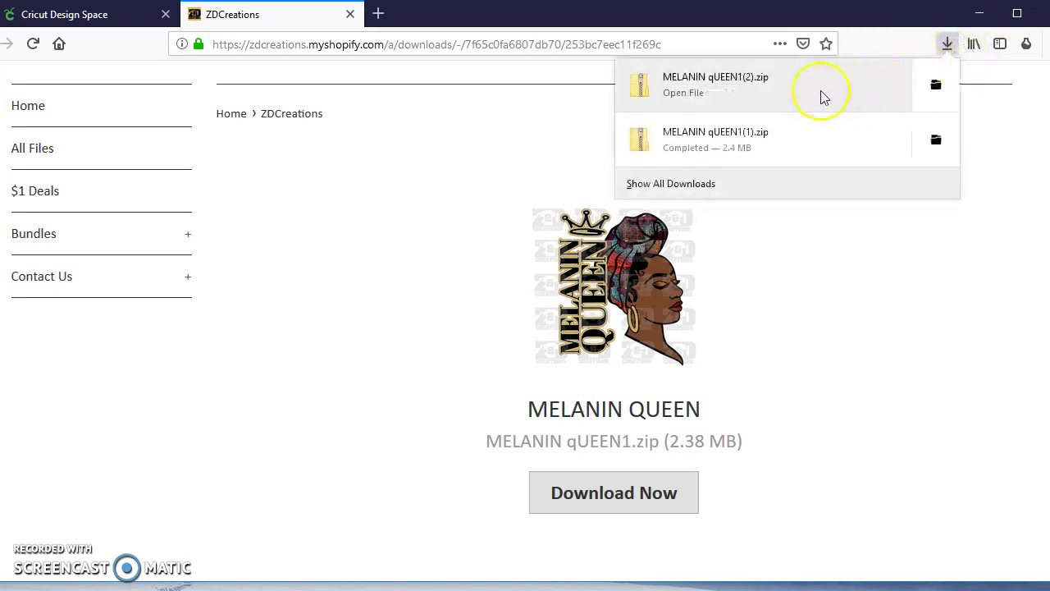
pyautogui.click(760, 84)
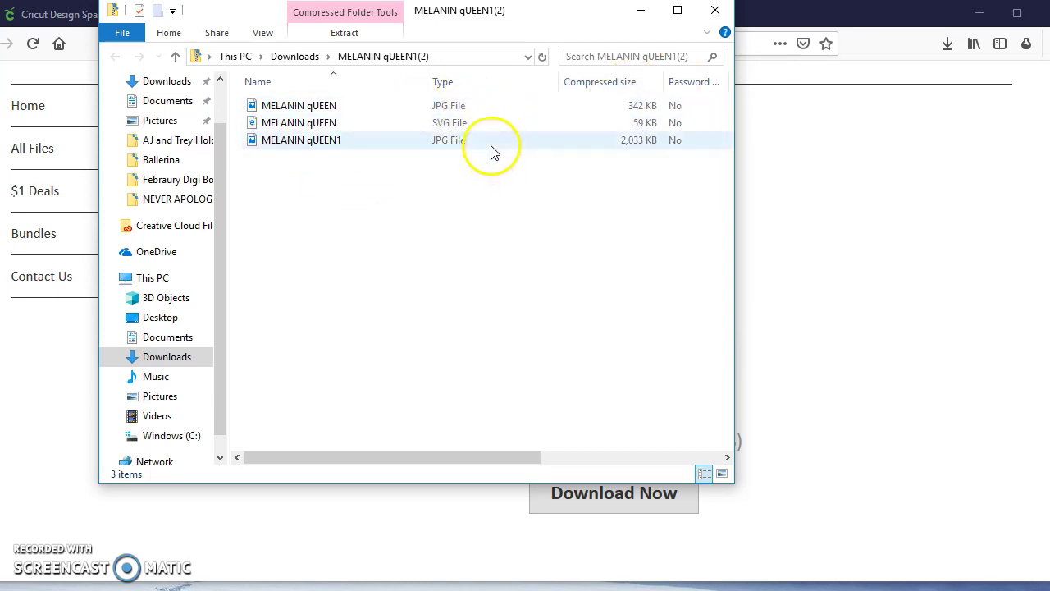
# Step: Extract all files from the zip into the suggested MELANIN qUEEN1(2) folder in Downloads
pyautogui.click(346, 34)
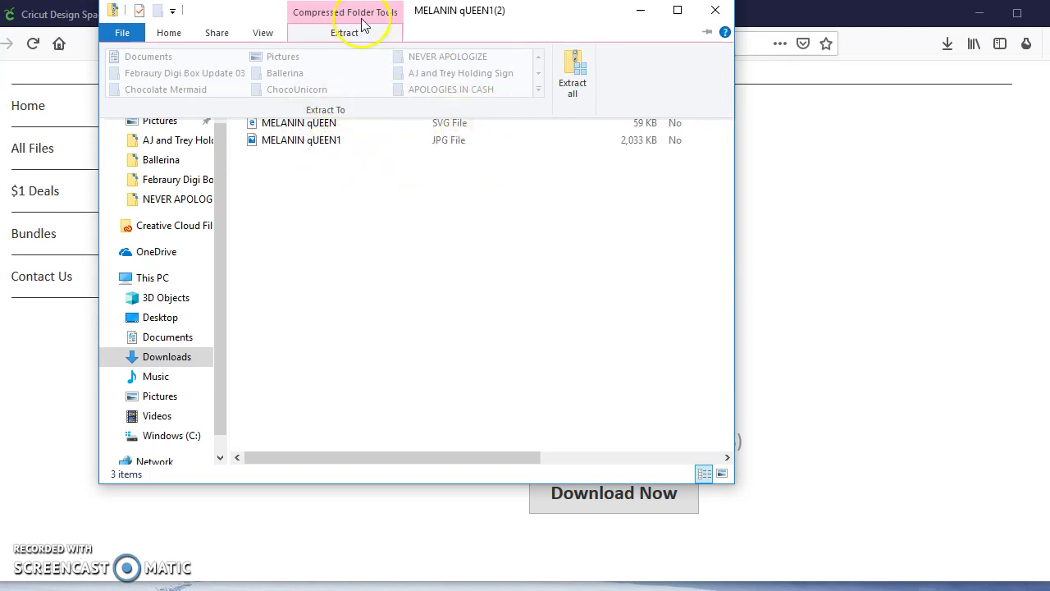
pyautogui.click(574, 80)
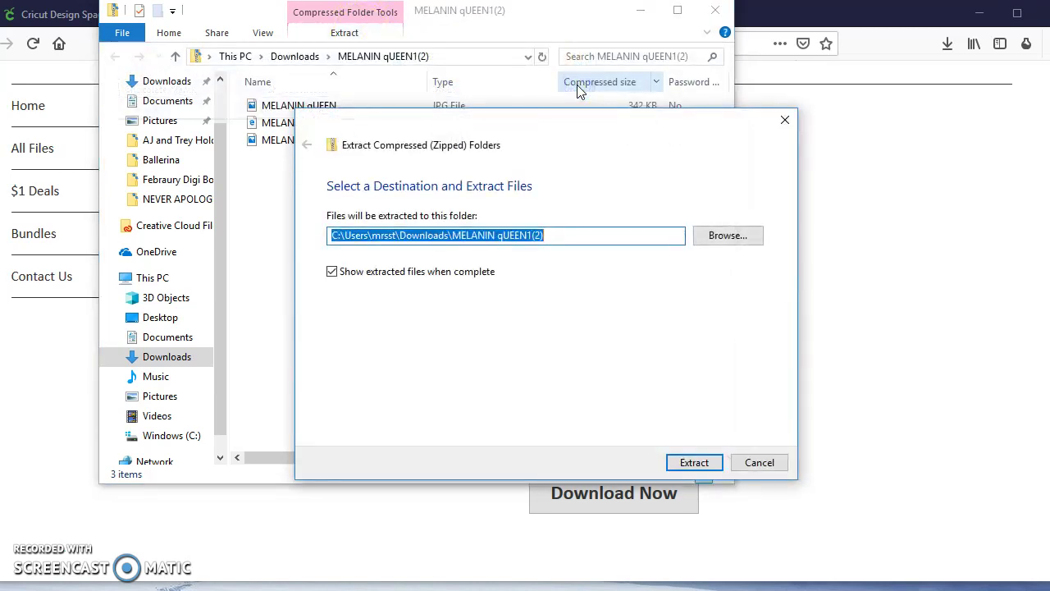
pyautogui.click(691, 466)
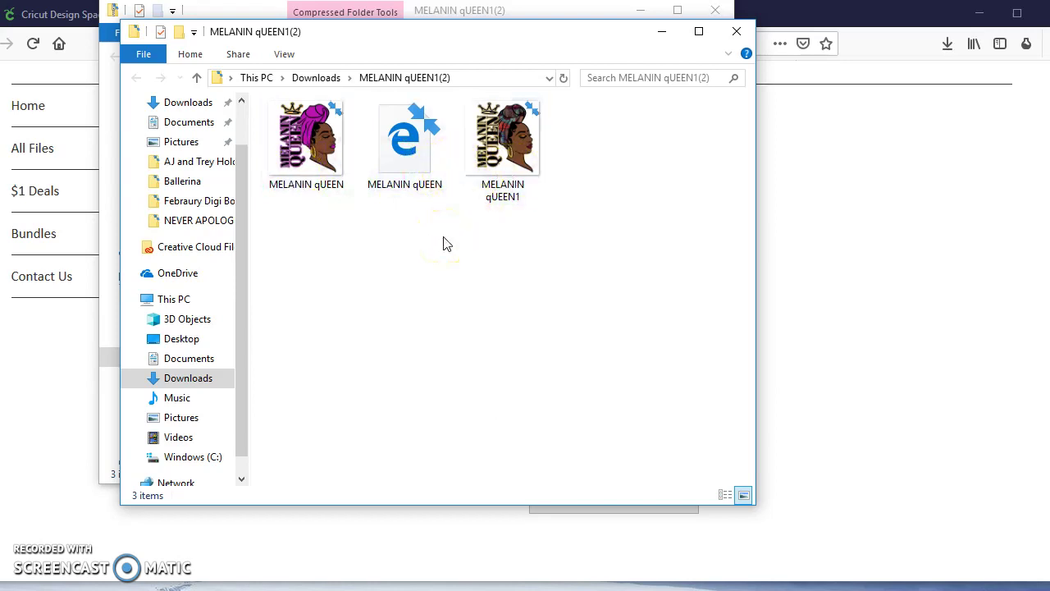
# Step: Review the extracted MELANIN qUEEN and purple head wrap files, then close the Explorer windows
pyautogui.click(533, 155)
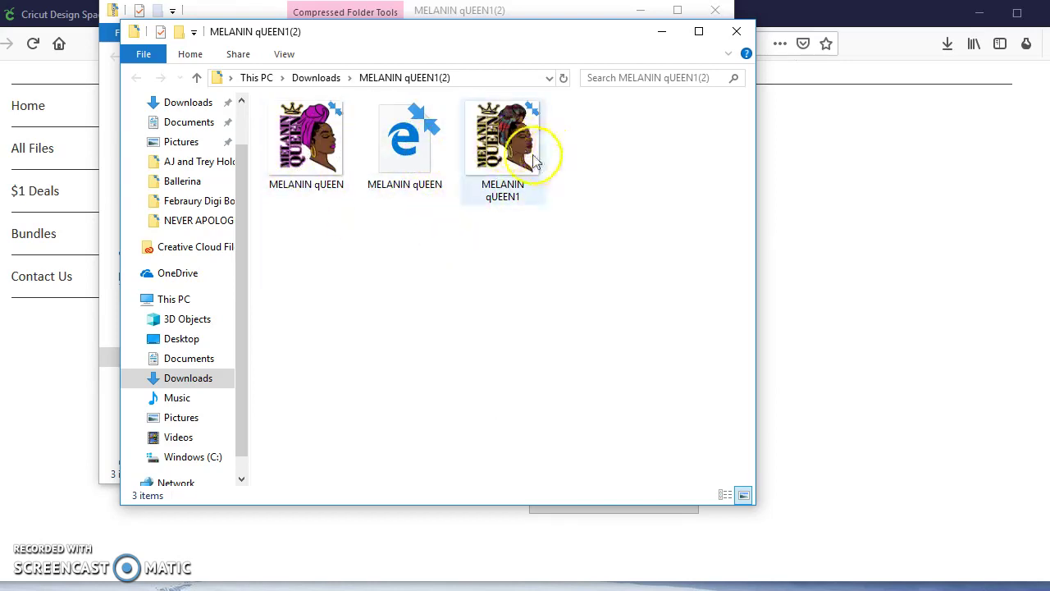
pyautogui.click(340, 176)
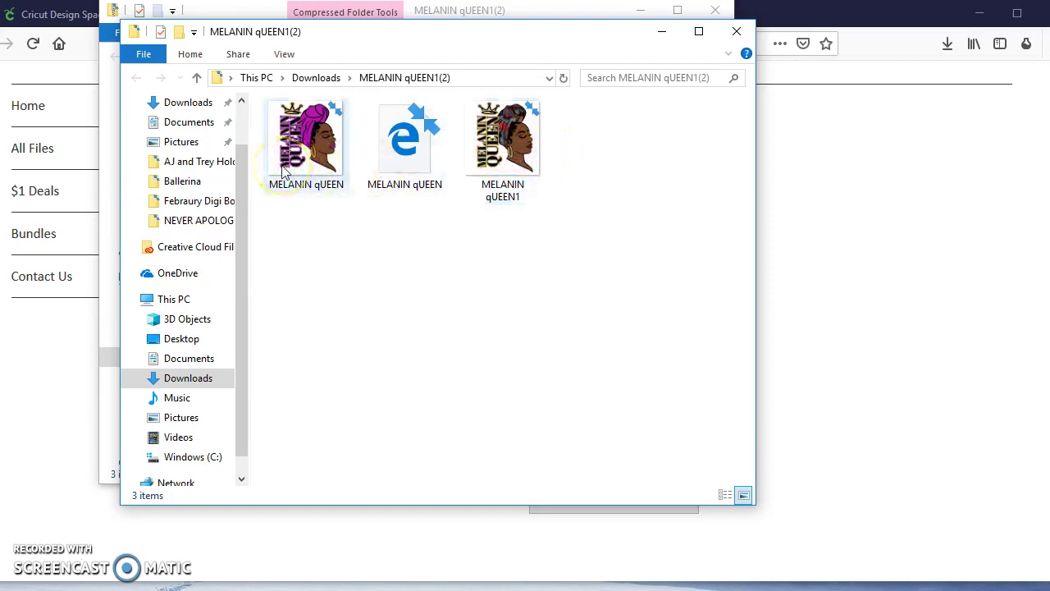
pyautogui.click(316, 164)
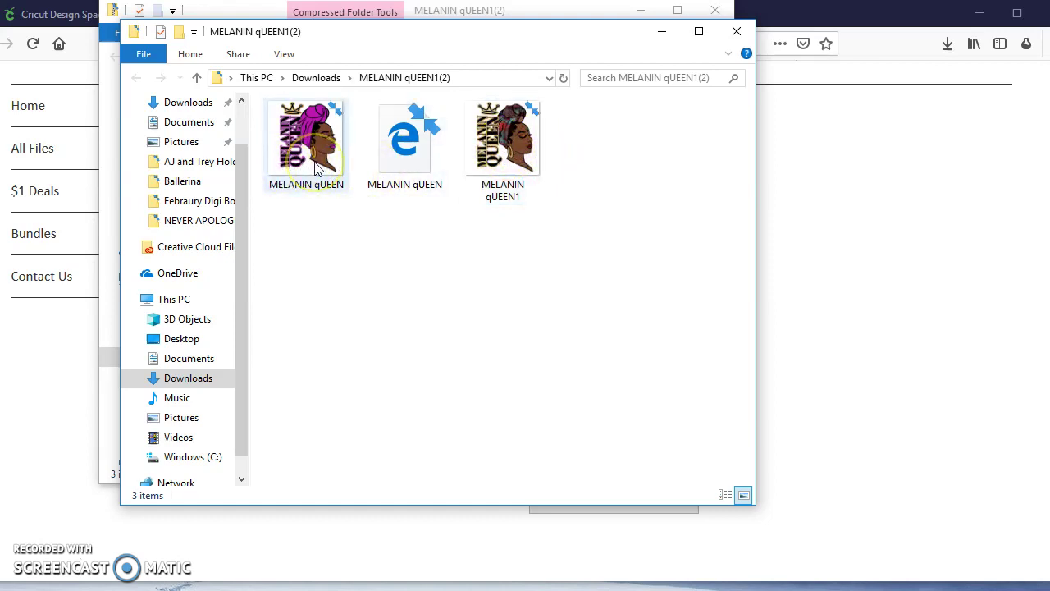
pyautogui.click(627, 134)
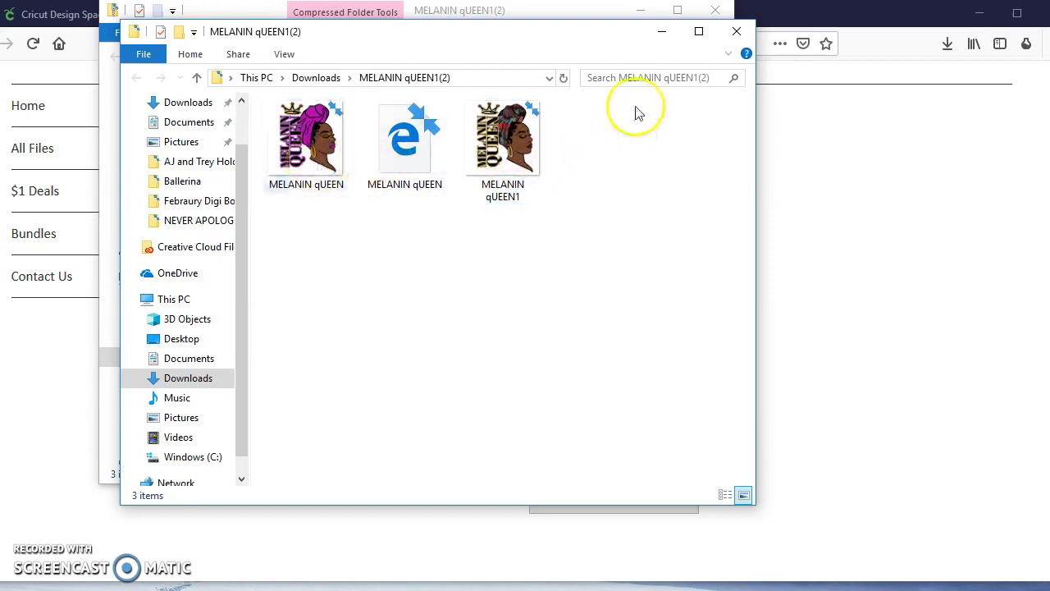
pyautogui.click(666, 36)
pyautogui.click(722, 14)
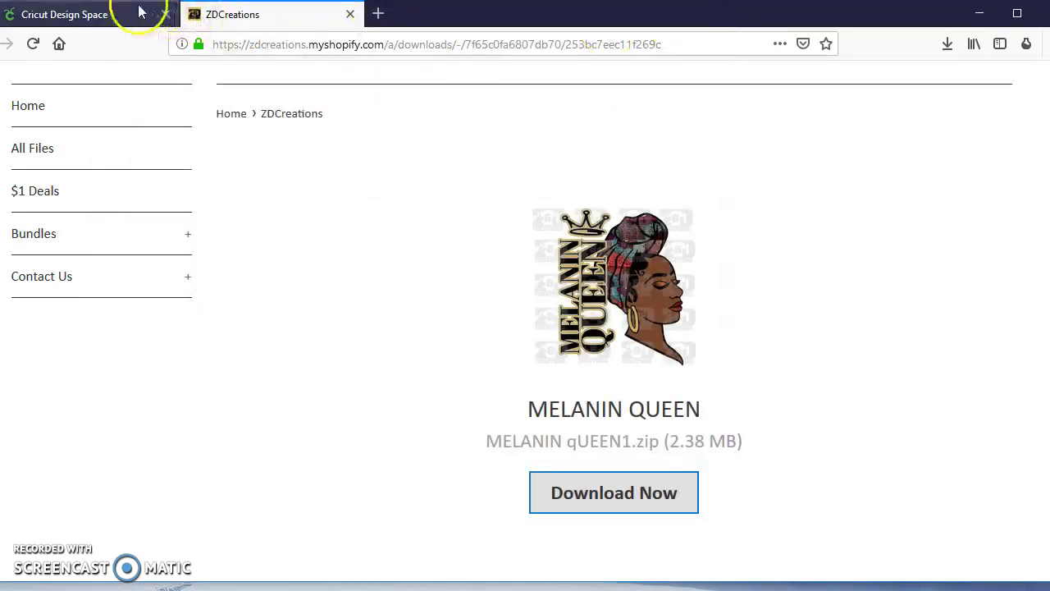
# Step: In Cricut Design Space, open the Upload page and preview the extracted MELANIN qUEEN SVG
pyautogui.click(98, 18)
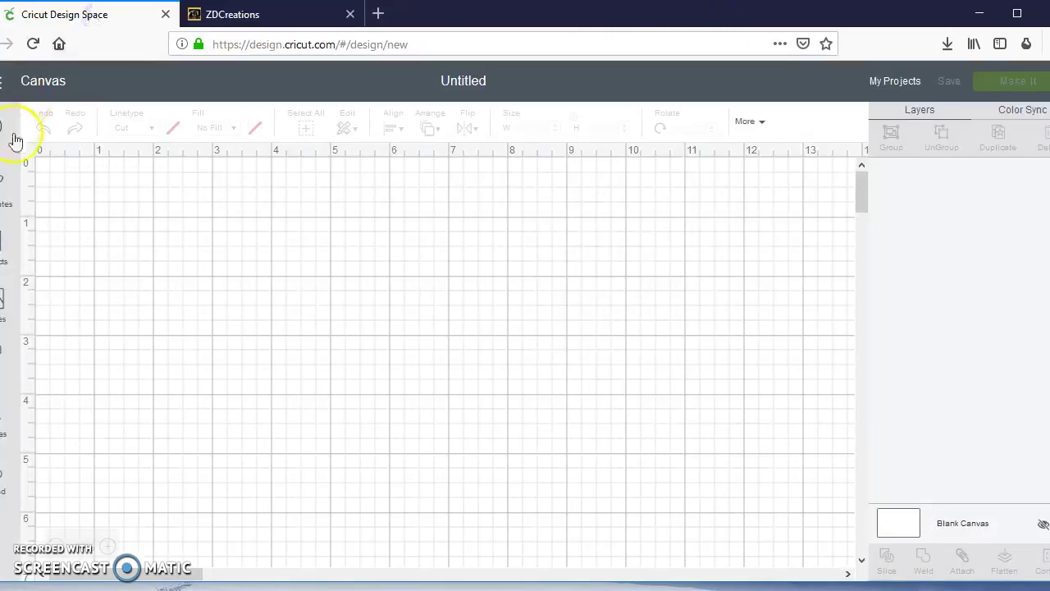
pyautogui.moveTo(450, 23)
pyautogui.mouseDown()
pyautogui.moveTo(495, 9)
pyautogui.moveTo(482, 10)
pyautogui.mouseUp()
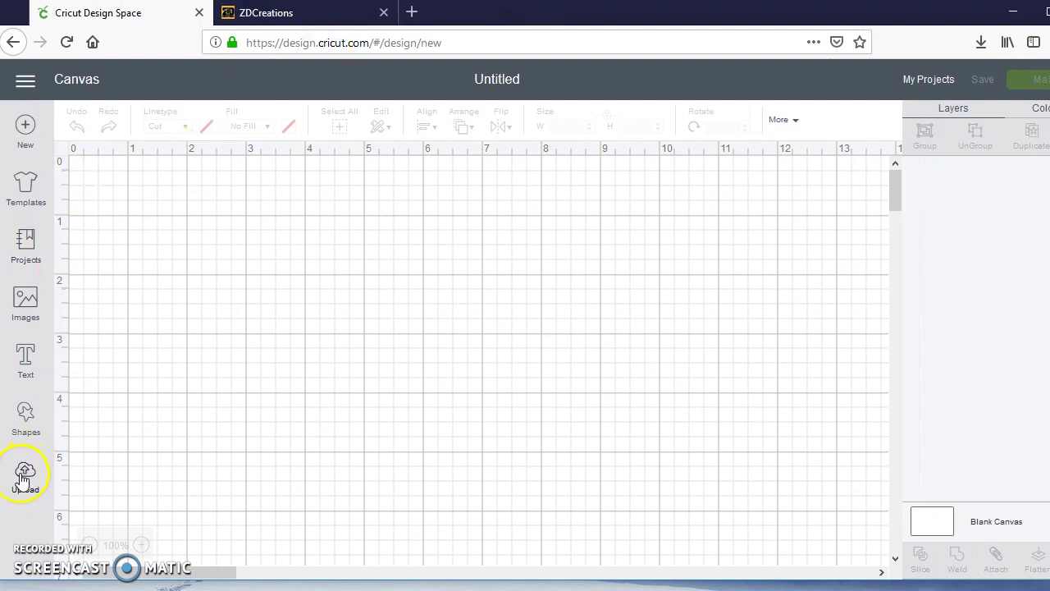
pyautogui.click(24, 474)
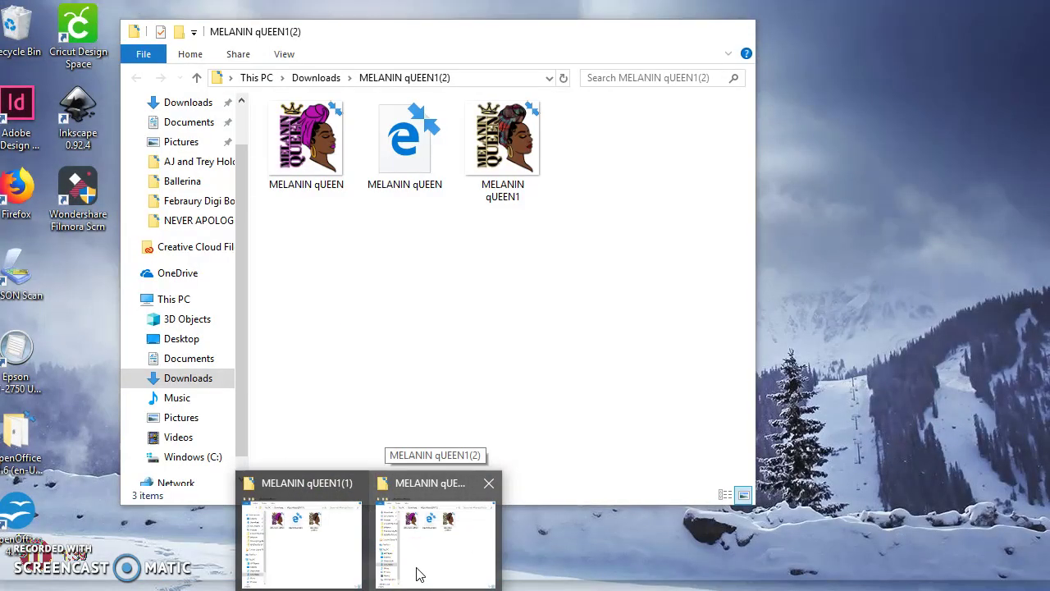
pyautogui.click(419, 574)
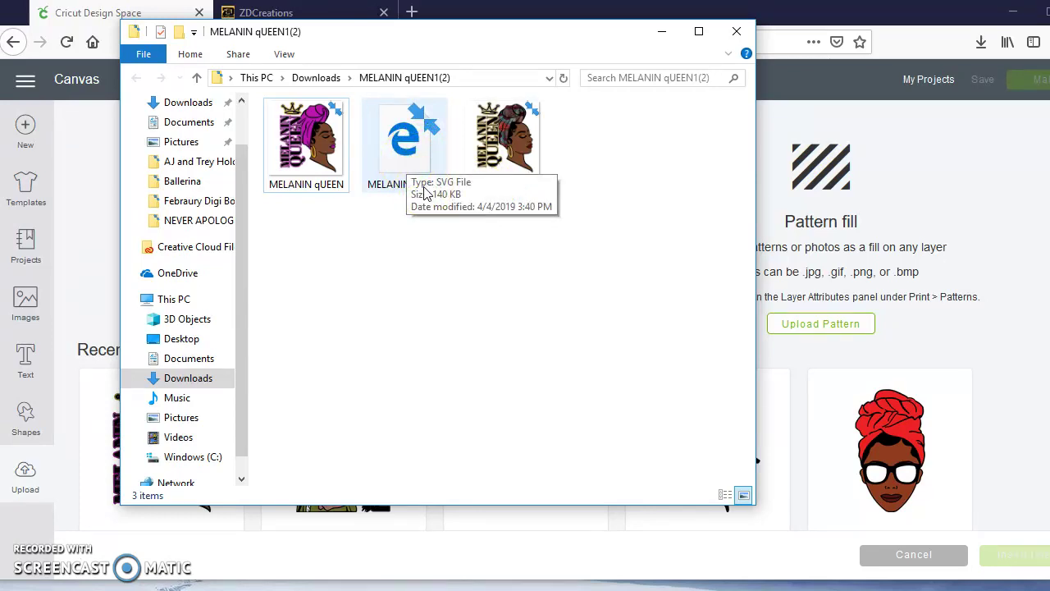
pyautogui.doubleClick(402, 147)
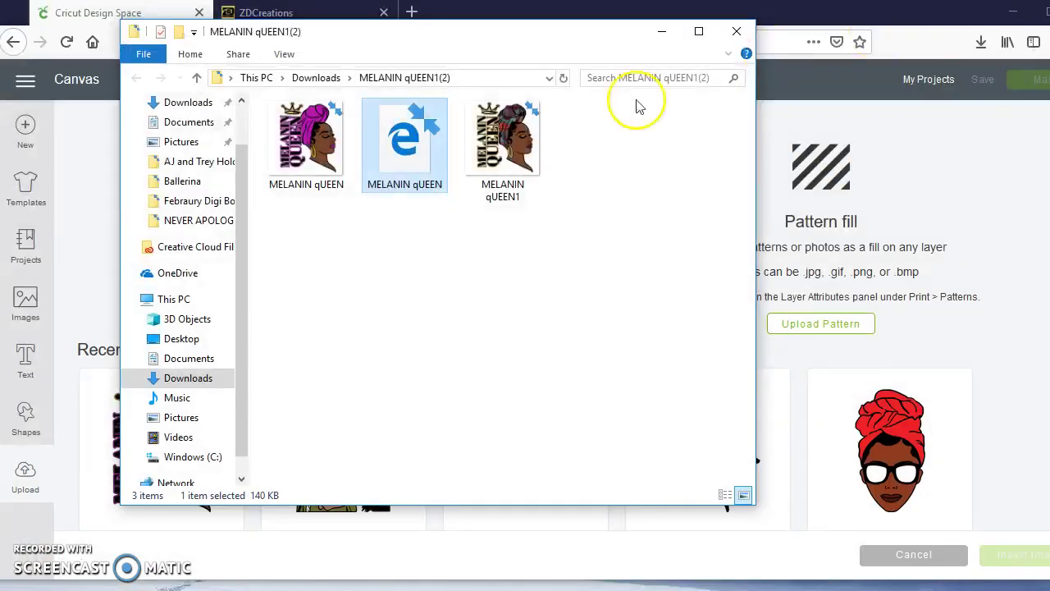
# Step: Upload the MELANIN qUEEN SVG file from the computer and save it as a vector image
pyautogui.click(951, 156)
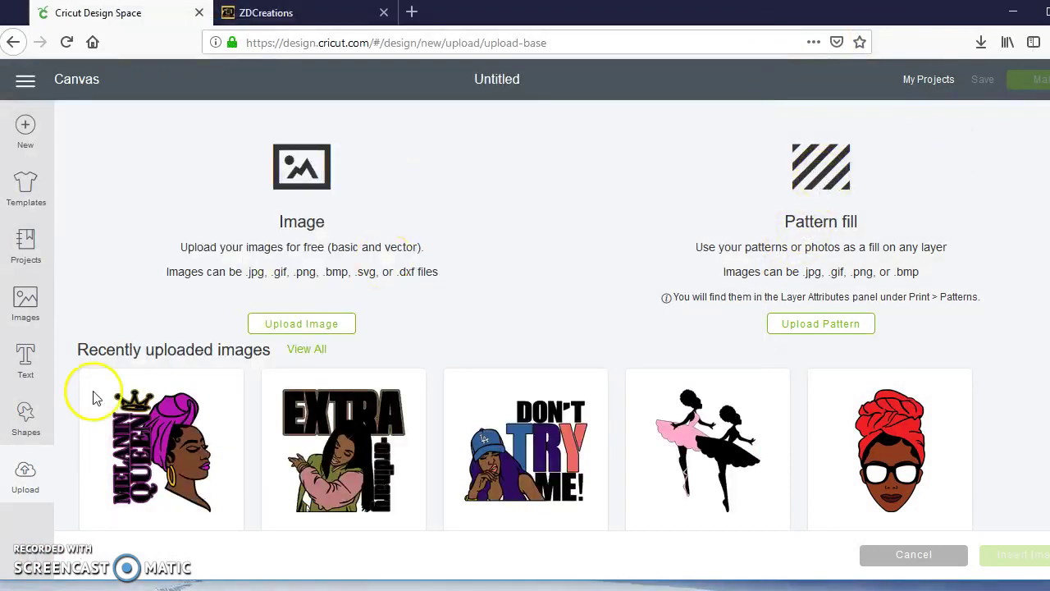
pyautogui.click(325, 331)
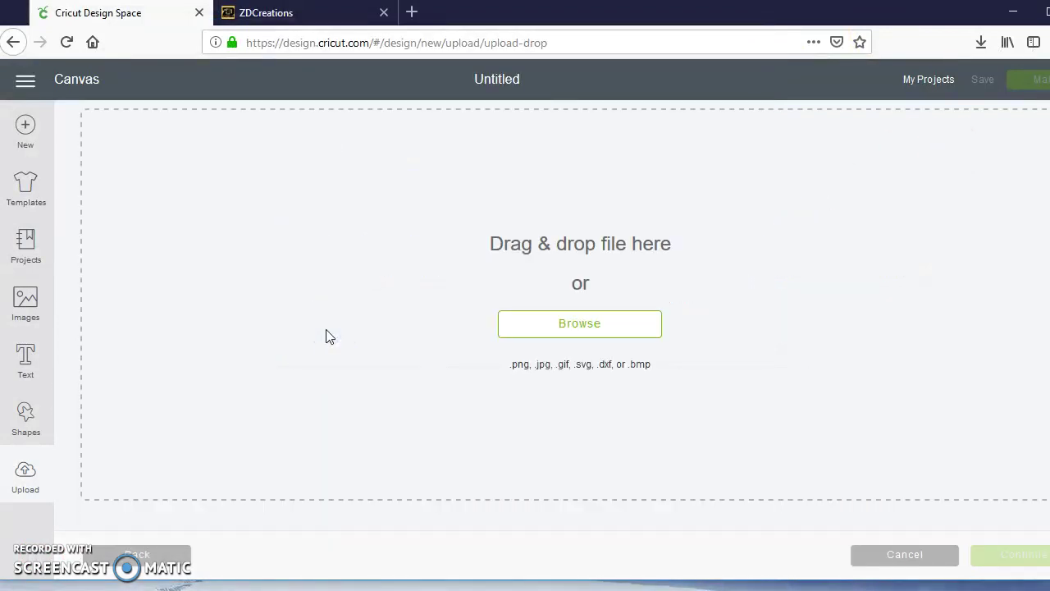
pyautogui.click(564, 327)
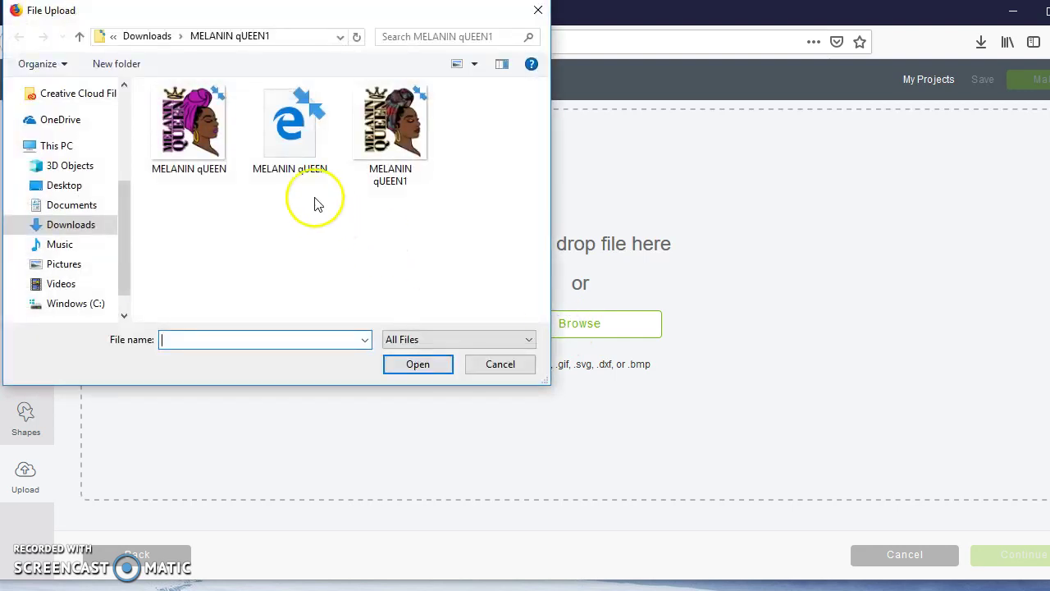
pyautogui.click(303, 133)
pyautogui.doubleClick(304, 133)
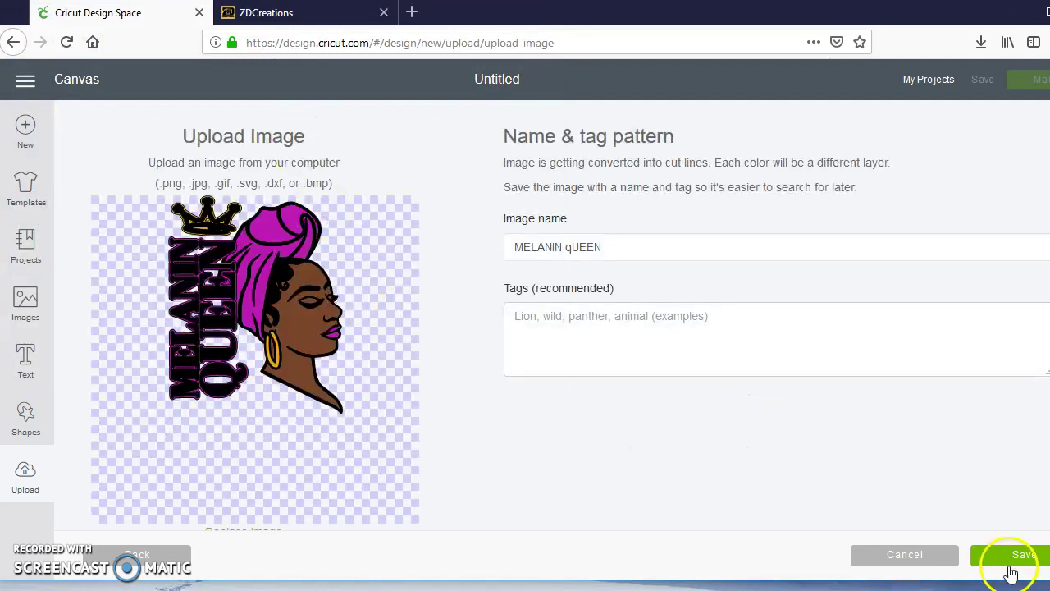
pyautogui.click(1010, 561)
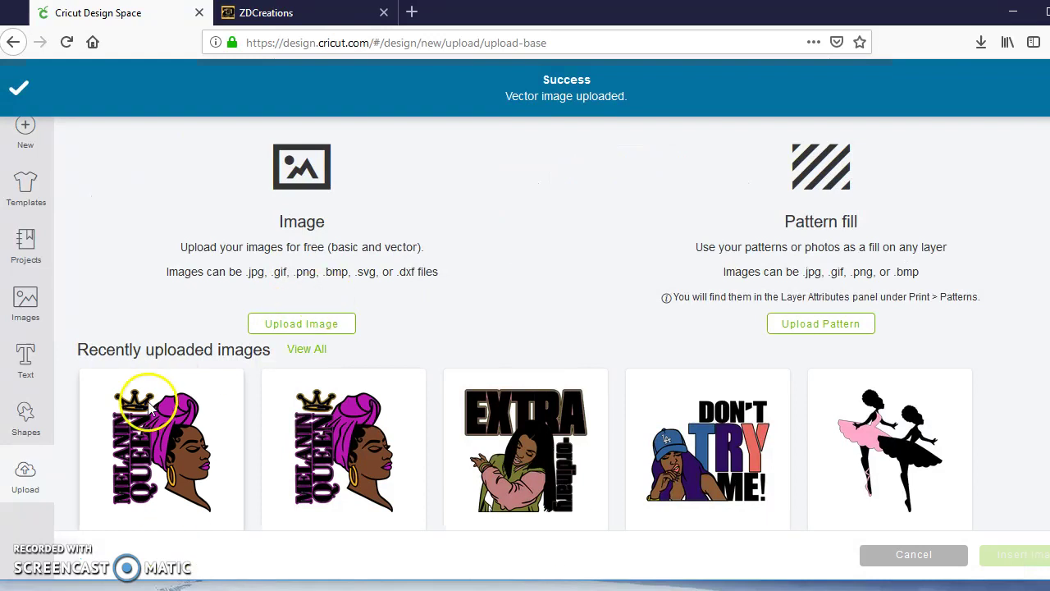
# Step: Insert the Melanin Queen image, move it up and right, and ungroup it into layers
pyautogui.click(195, 419)
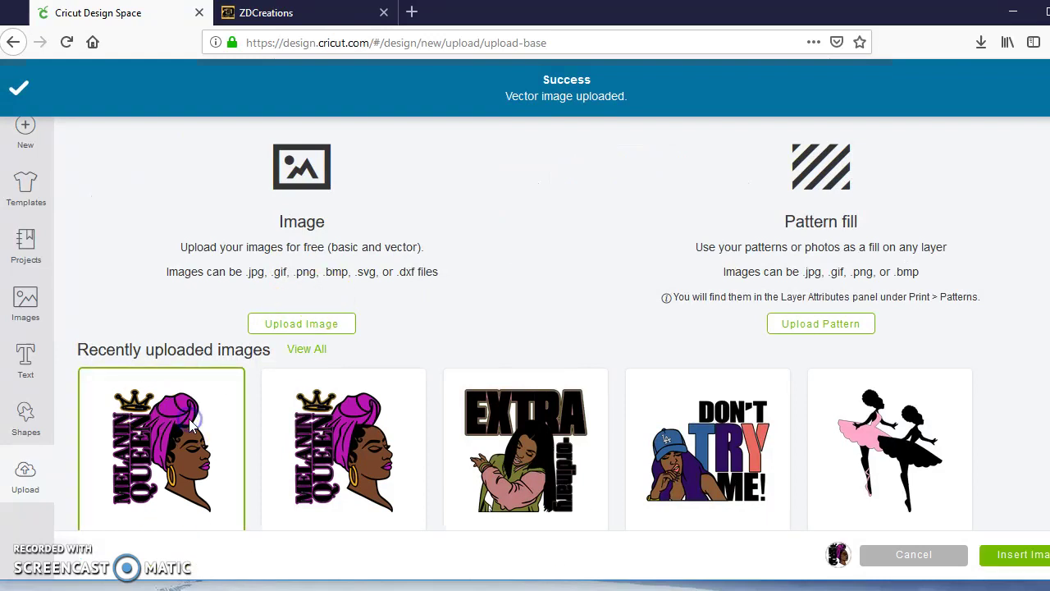
pyautogui.click(1030, 555)
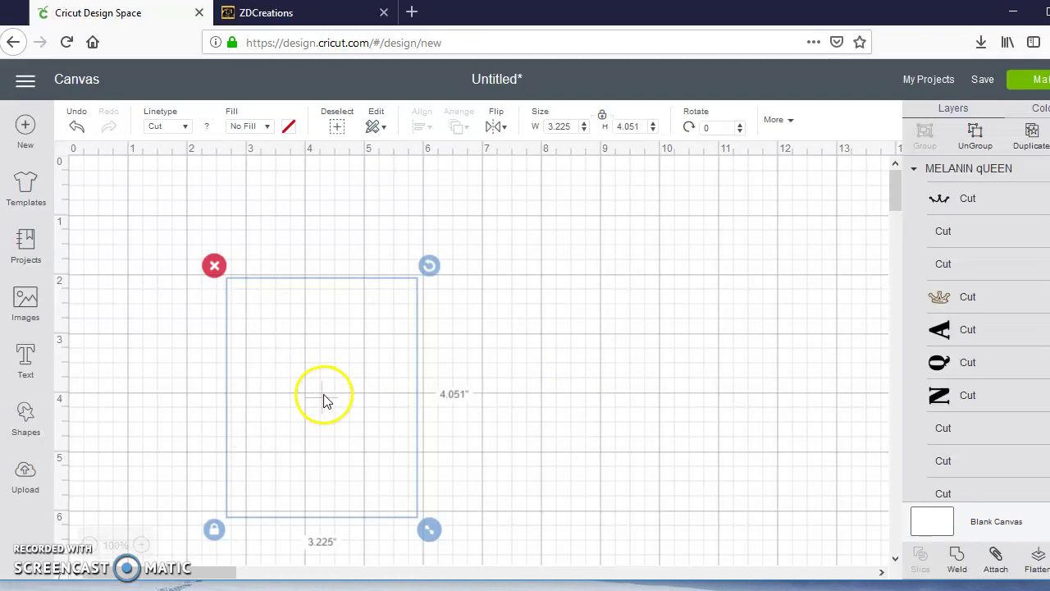
pyautogui.click(322, 397)
pyautogui.moveTo(322, 397); pyautogui.dragTo(479, 335)
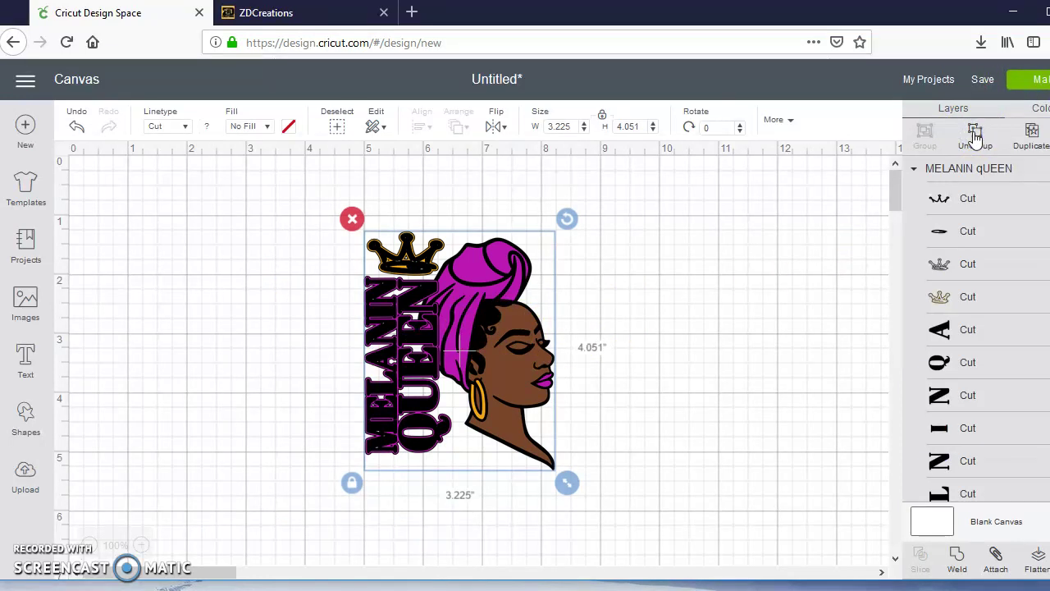
pyautogui.click(975, 136)
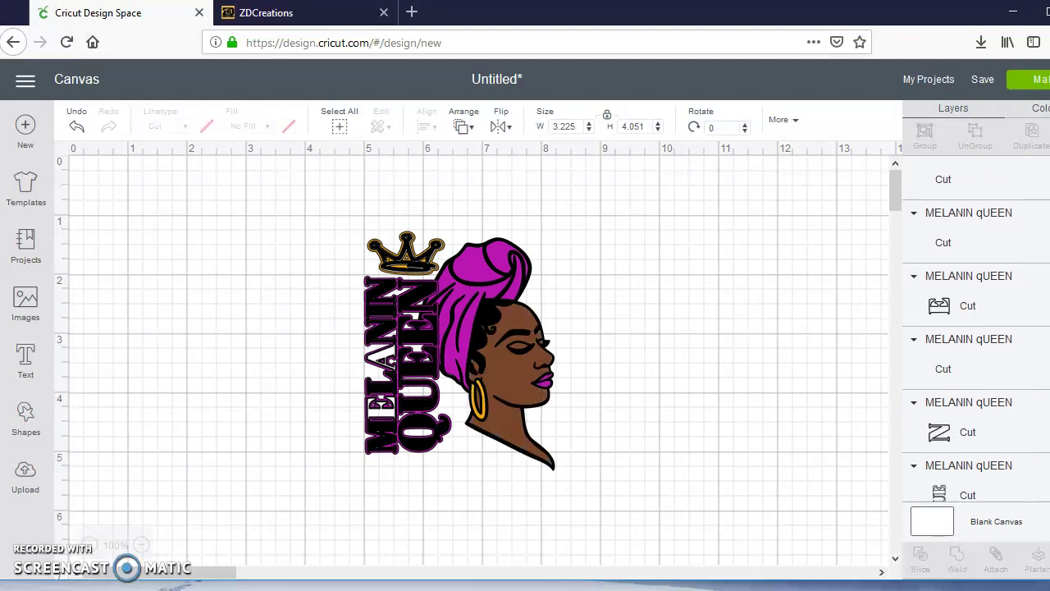
# Step: Select the head wrap layer alone and change its colour to black from Material colors
pyautogui.click(480, 273)
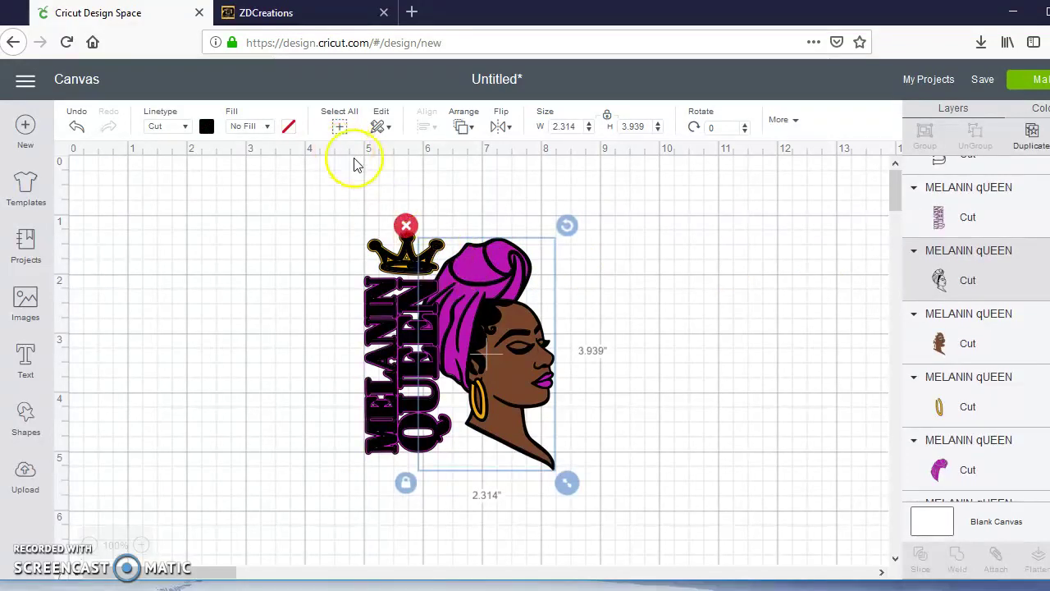
pyautogui.click(951, 464)
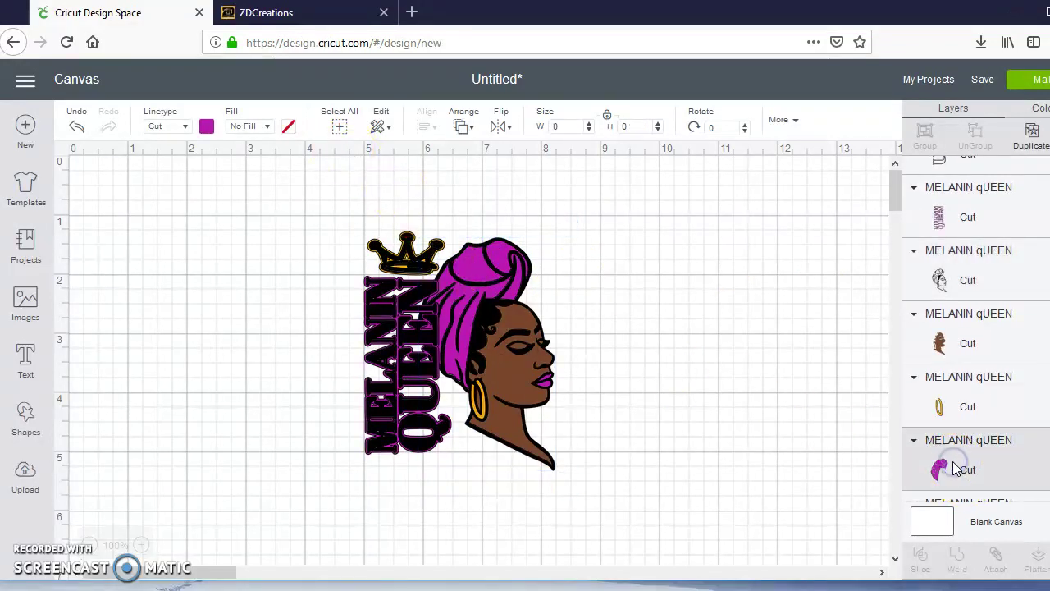
pyautogui.click(207, 129)
pyautogui.click(285, 188)
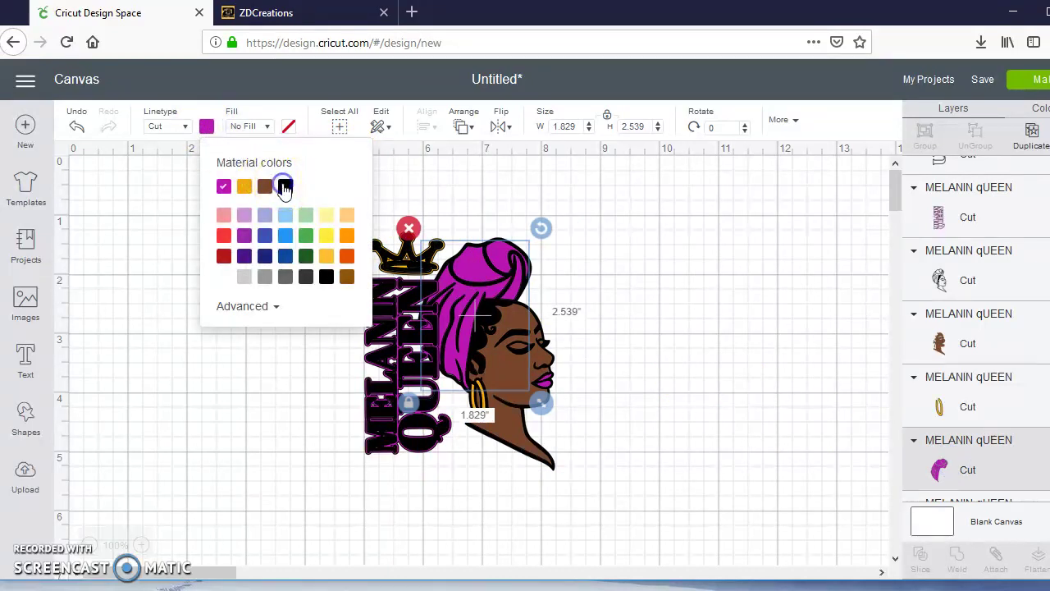
pyautogui.click(587, 269)
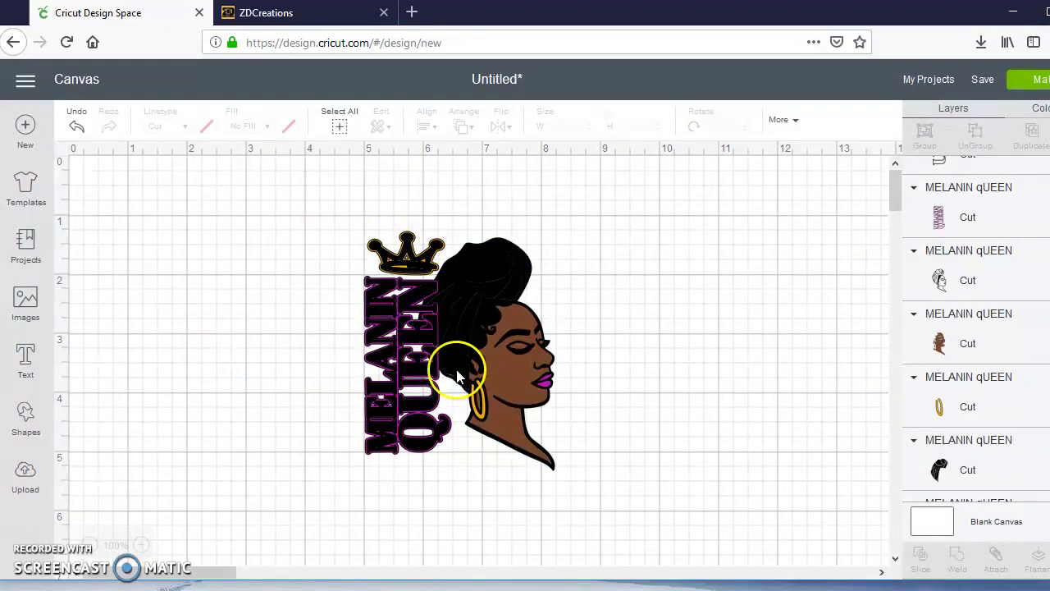